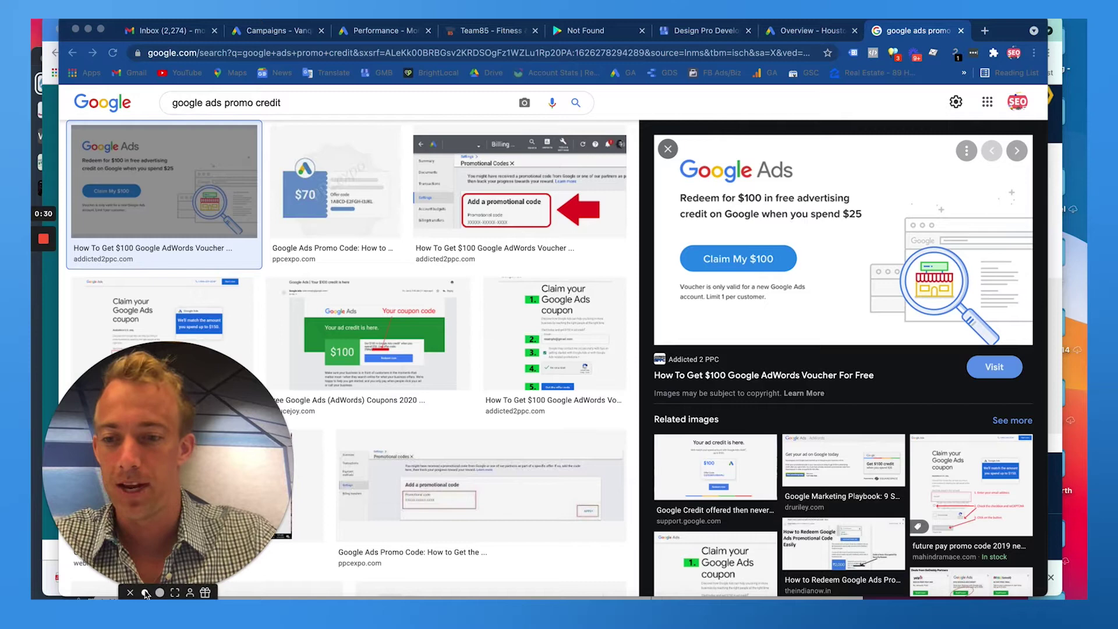
- Search 'google my bus' in a new tab and open the Google My Business result
click(145, 593)
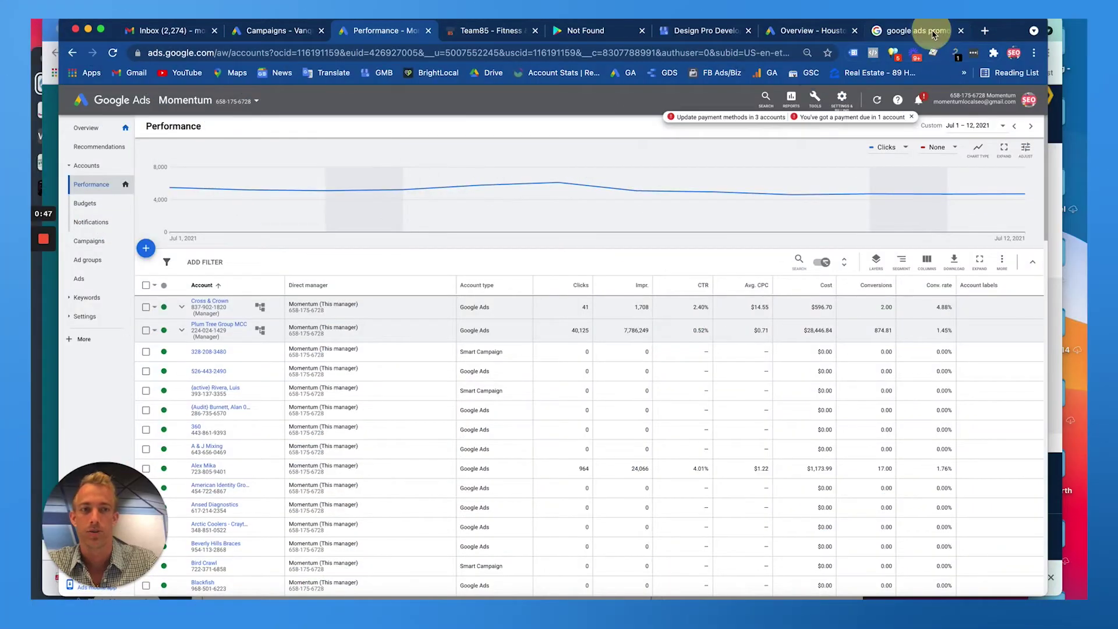
click(932, 32)
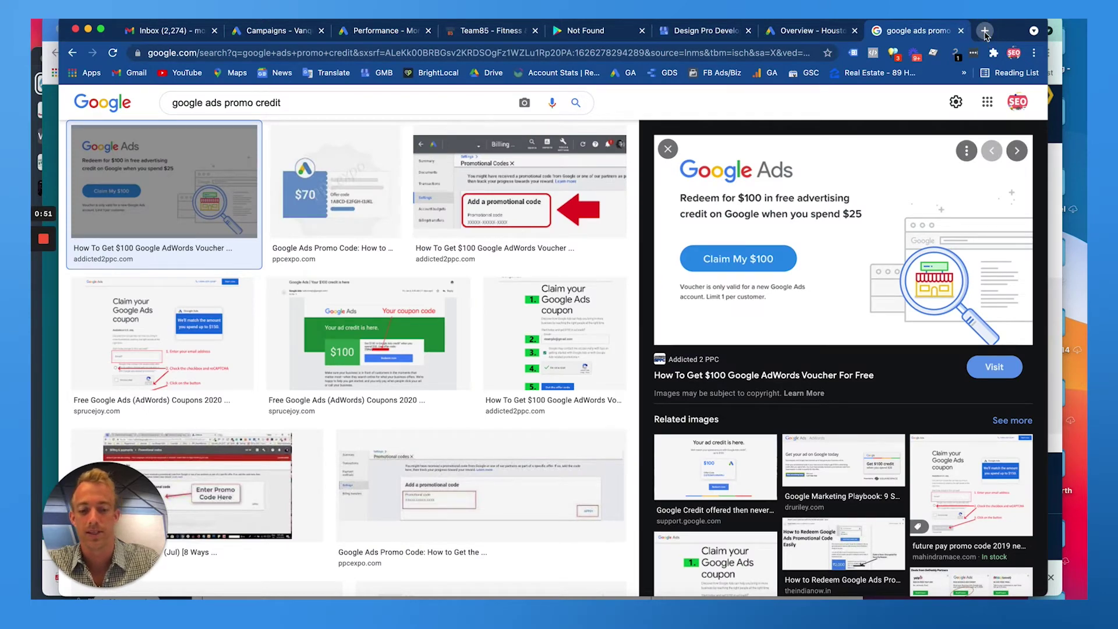
click(985, 32)
text(google )
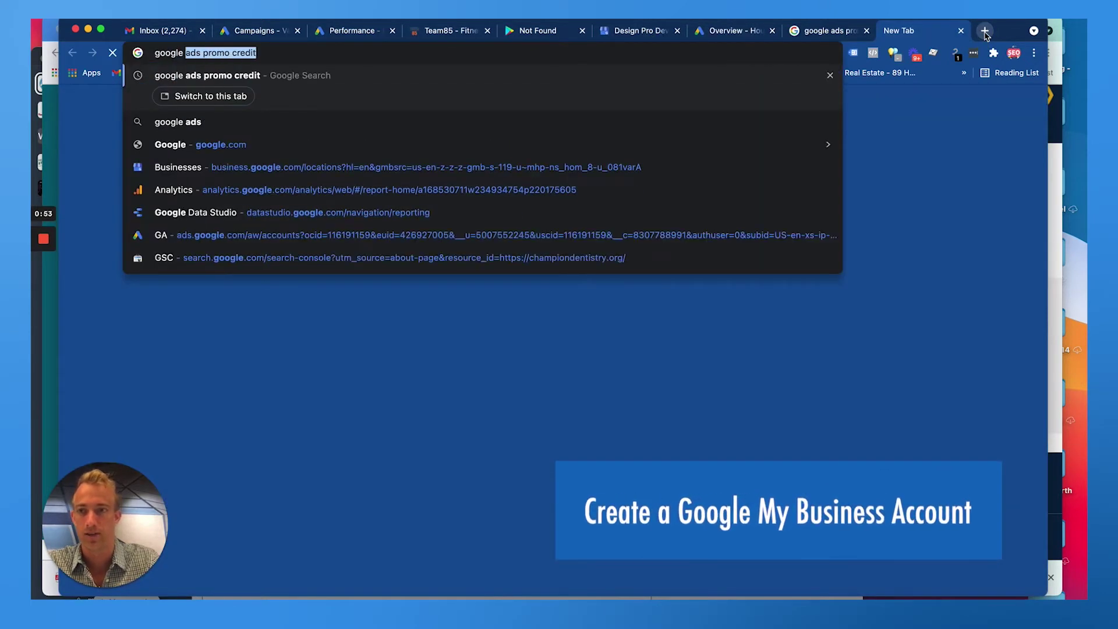
text(m)
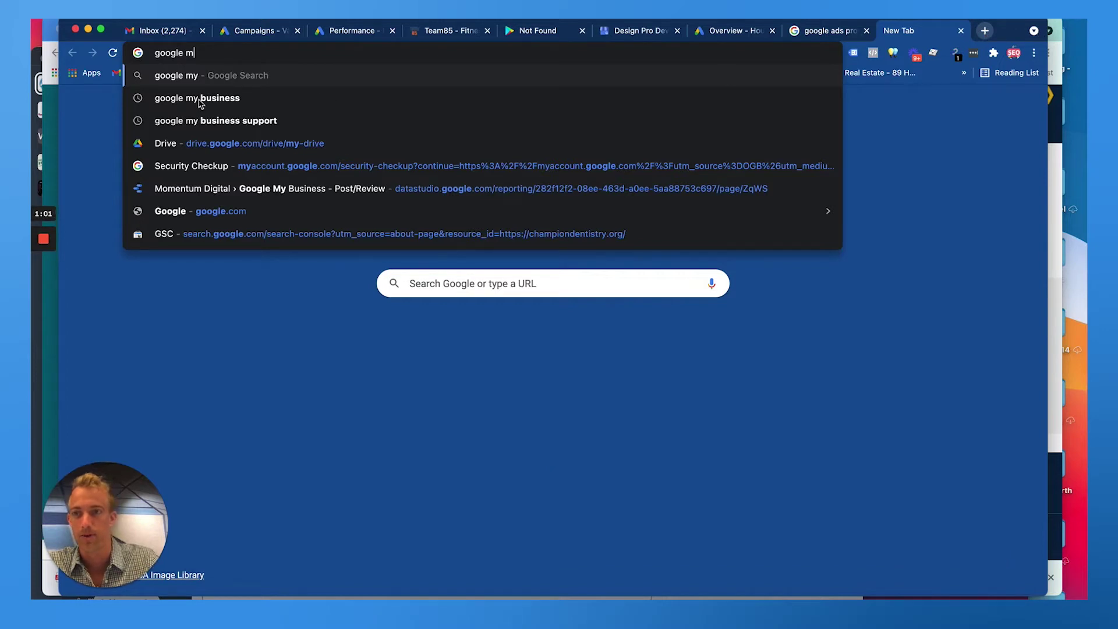
text(bus)
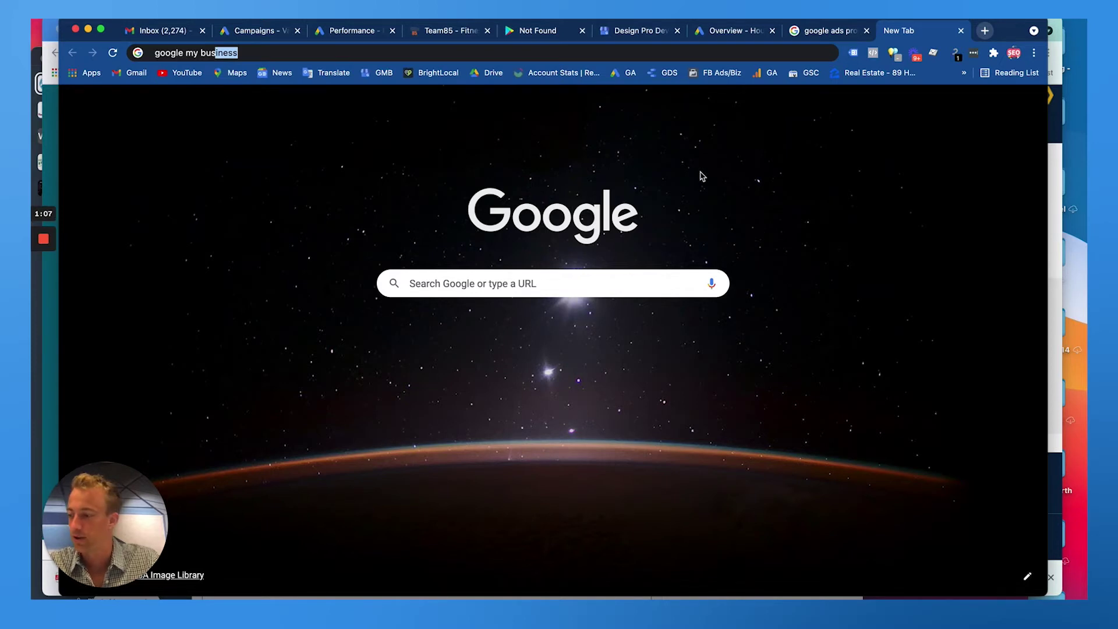
key(BackSpace)
key(Return)
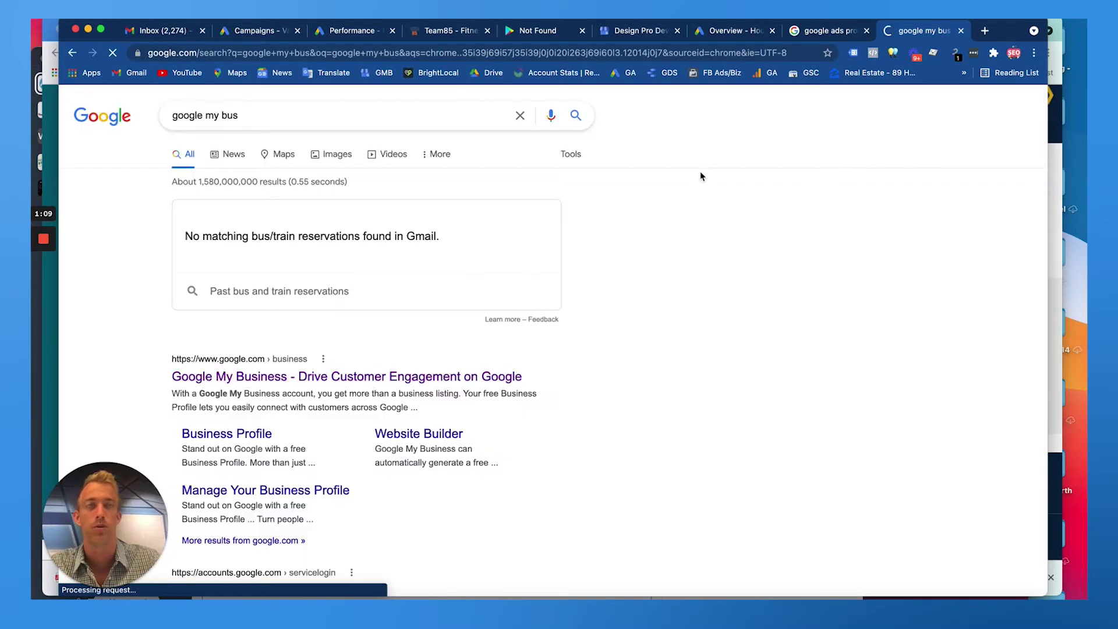
click(302, 380)
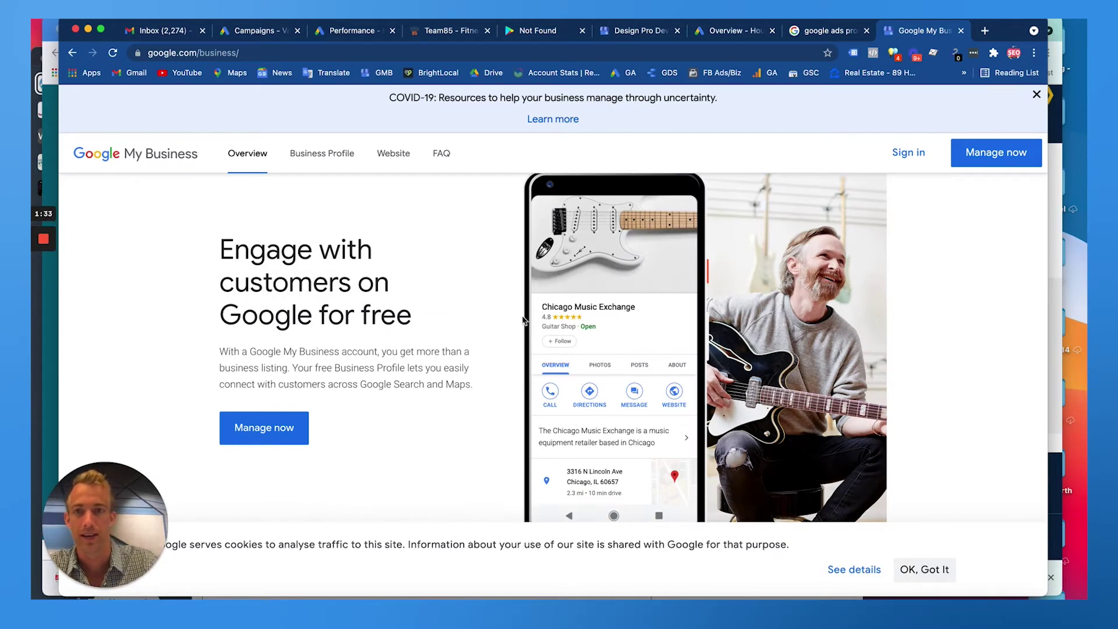
- Sign in and open the Matterport Real Estate Tours listing from the Businesses list
click(902, 157)
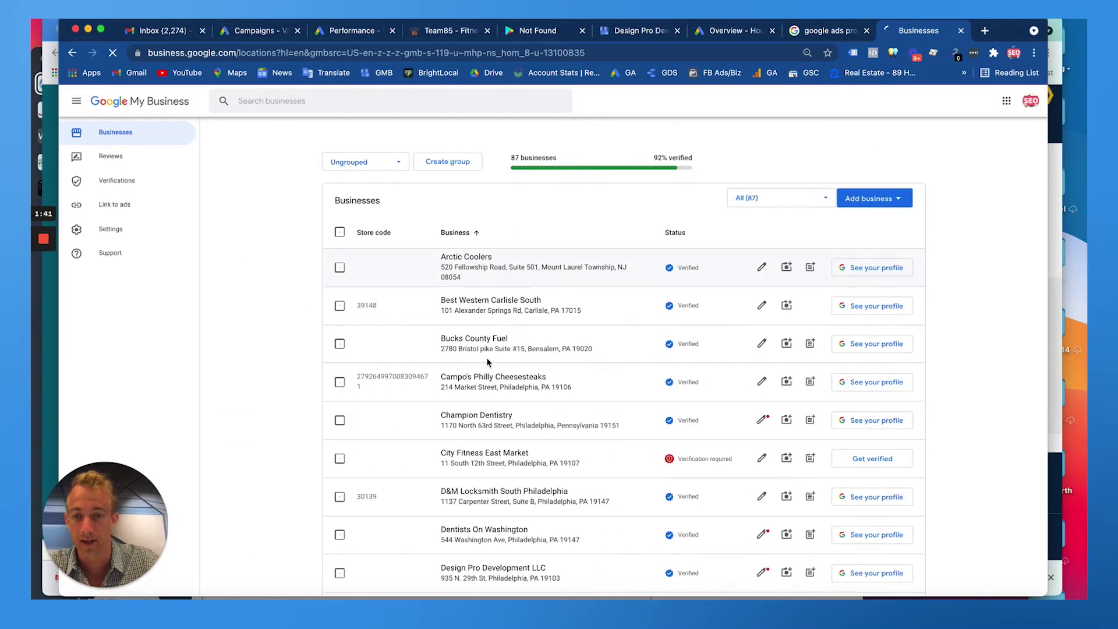
scroll(487, 361, down, 5)
scroll(487, 362, down, 20)
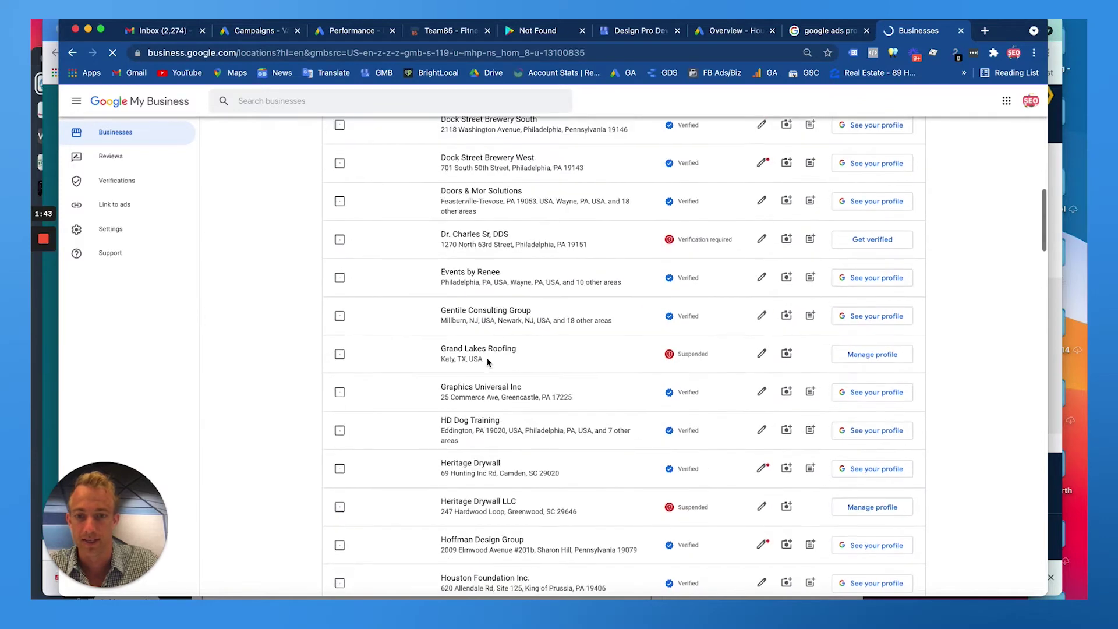
scroll(487, 361, up, 5)
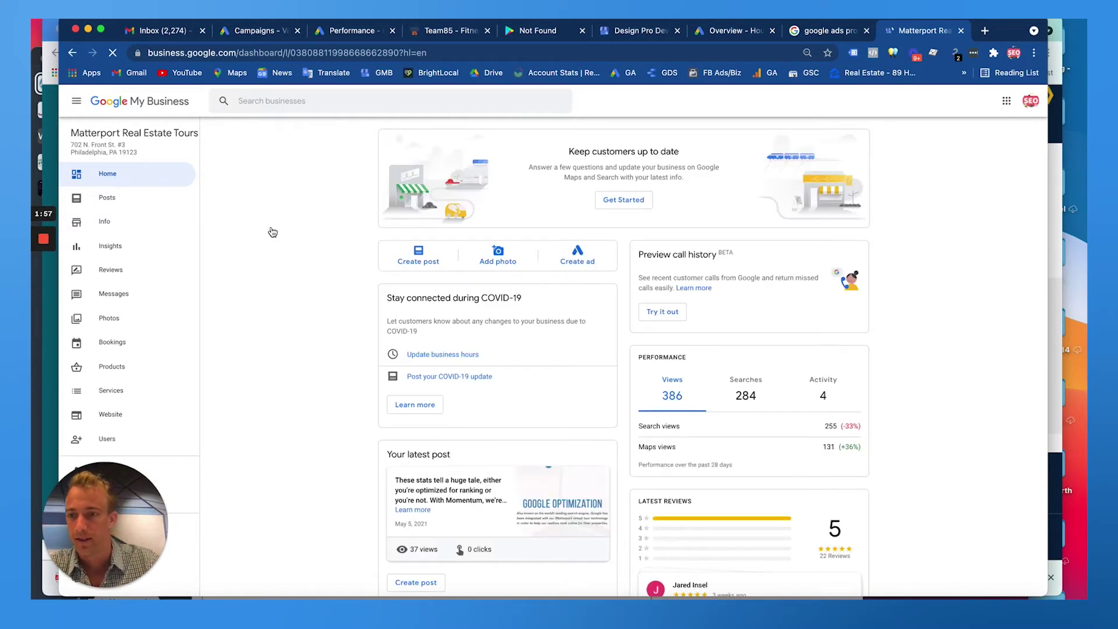
scroll(286, 279, down, 1)
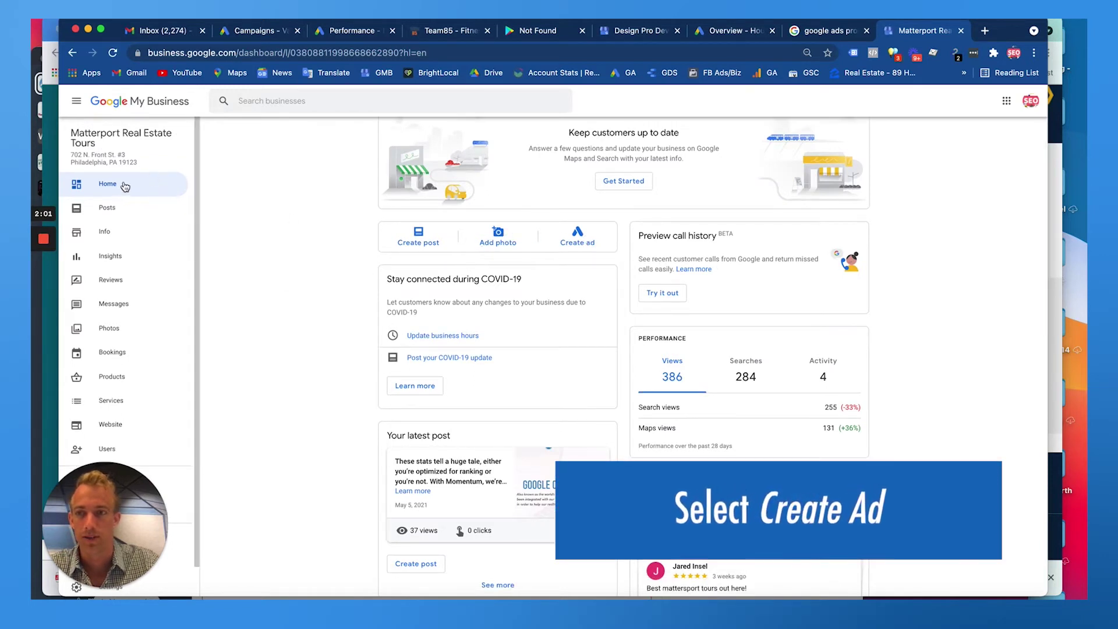
- Start an ad for Matterport Real Estate Tours using a new Google Ads account
click(580, 239)
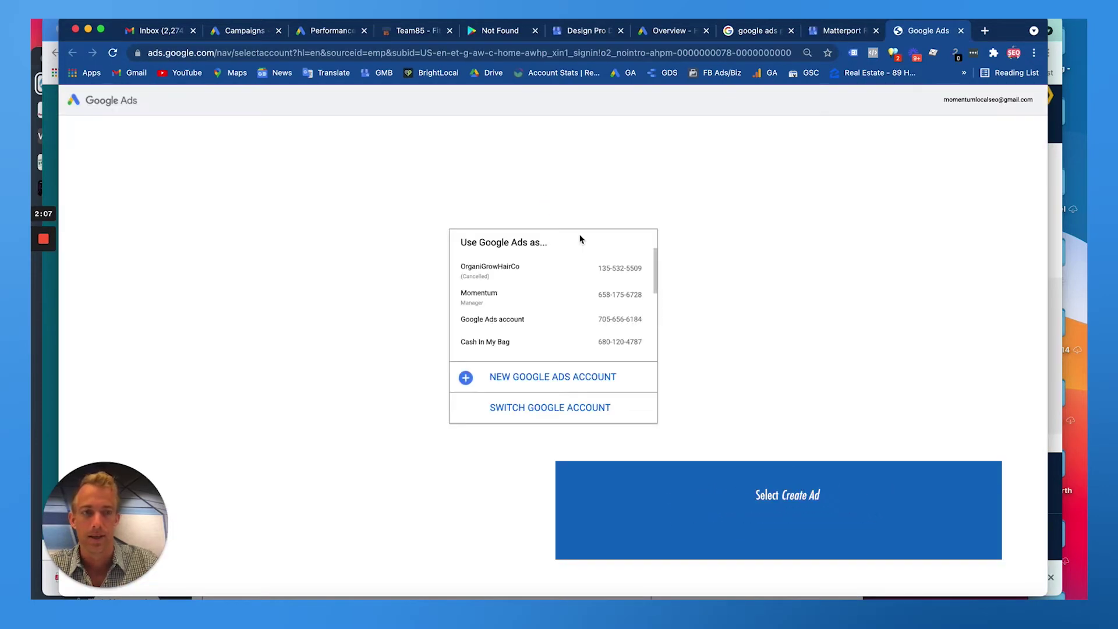
scroll(564, 327, down, 10)
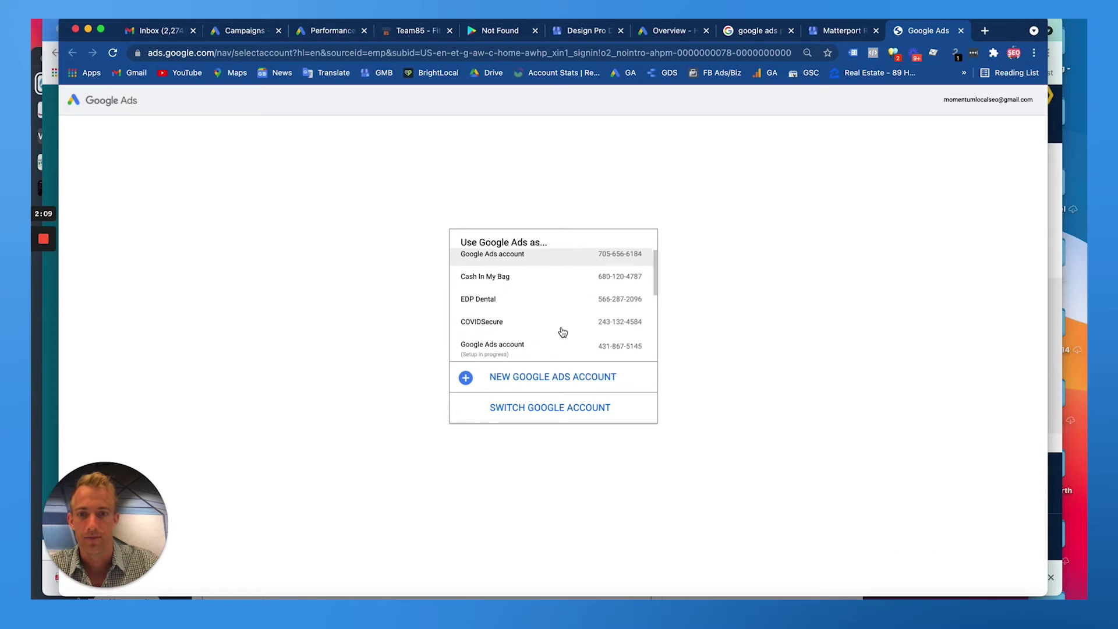
scroll(563, 332, up, 10)
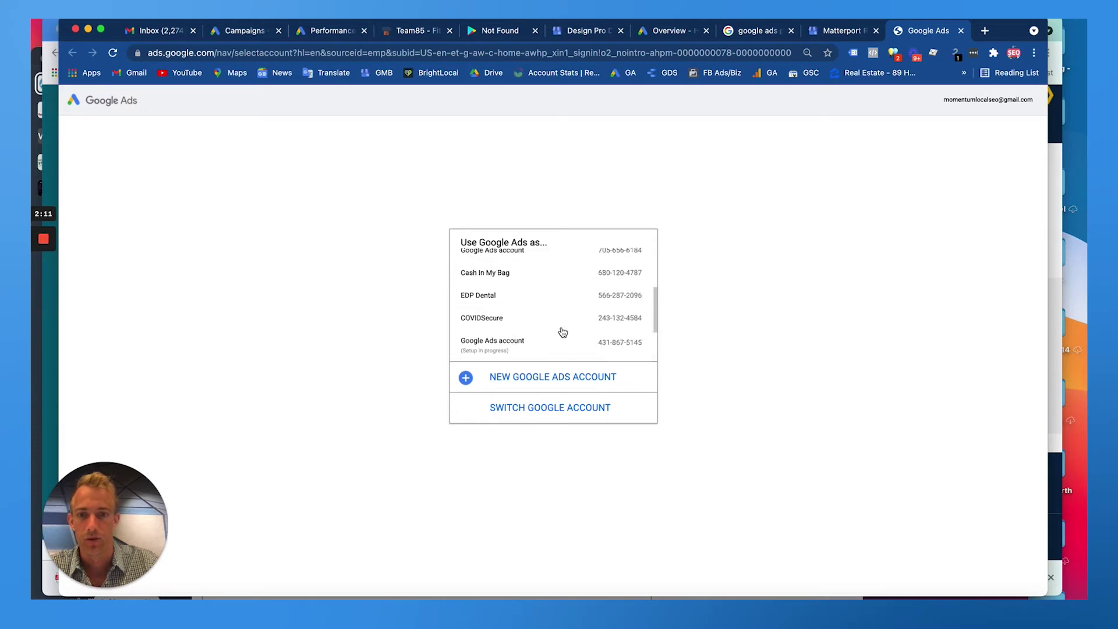
click(534, 379)
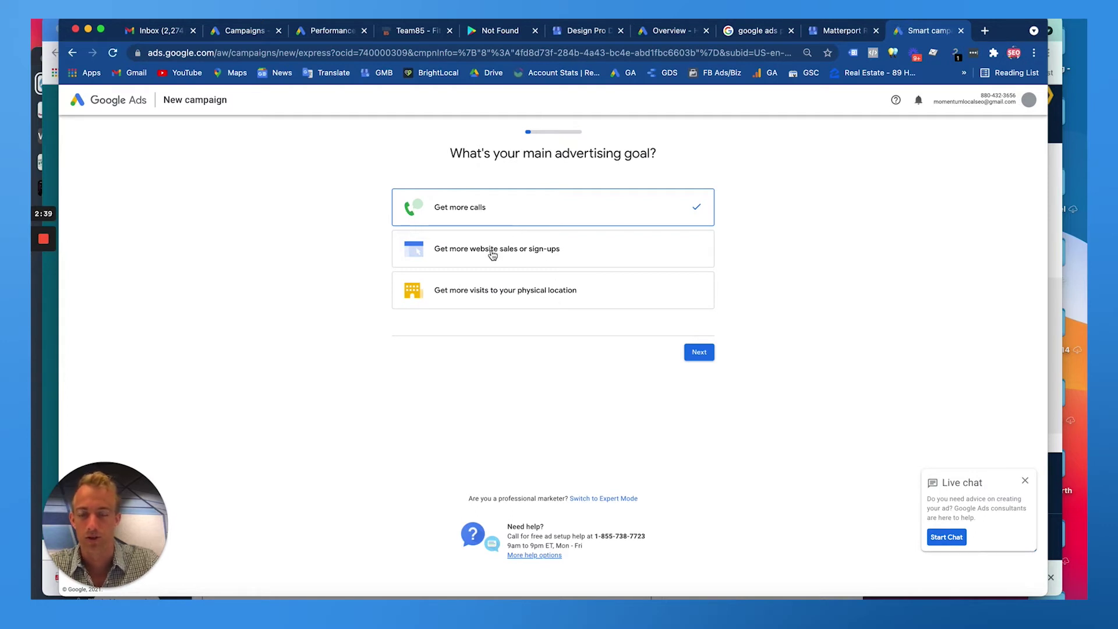
- Keep 'Get more calls' as the goal and use the Matterport Real Estate Tours business info
click(699, 357)
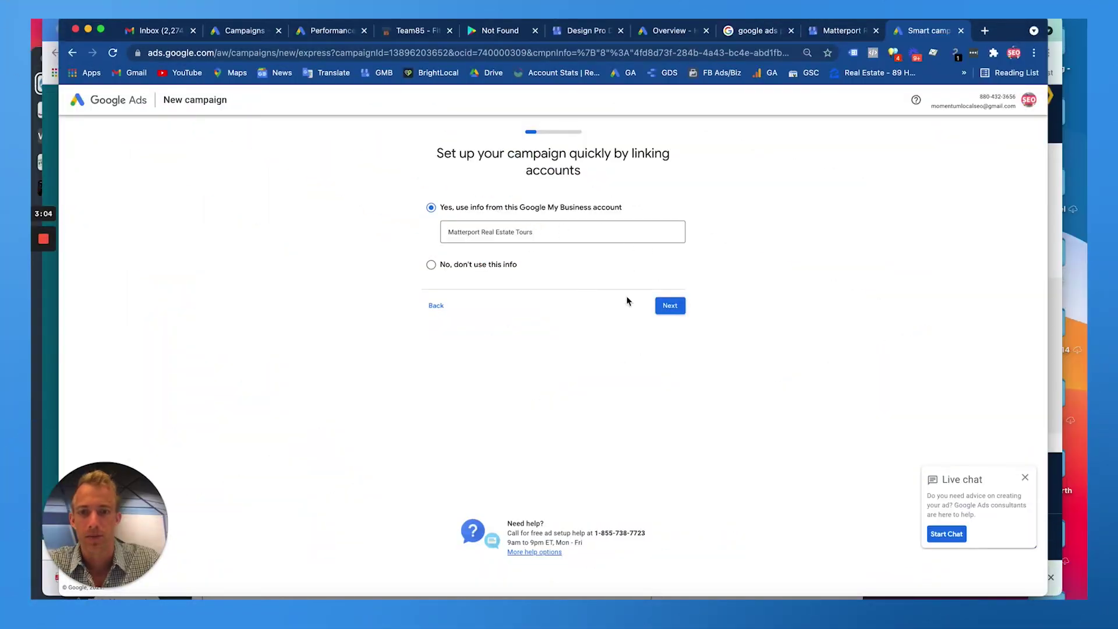
click(670, 306)
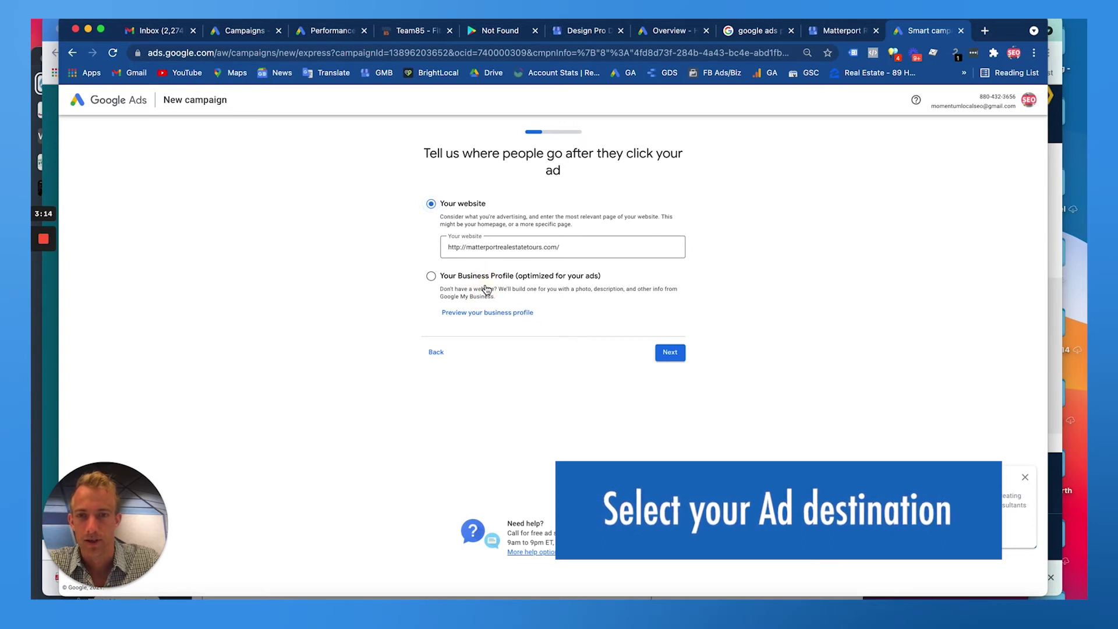
- Send ad clicks to the business profile and preview that landing page on desktop and mobile
click(466, 287)
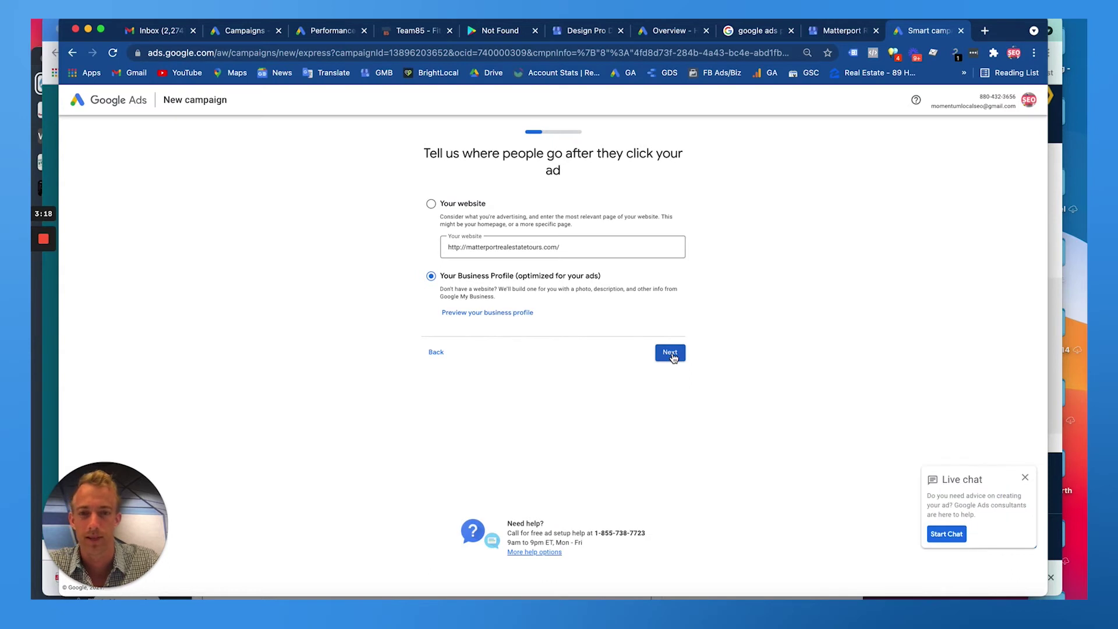
click(670, 354)
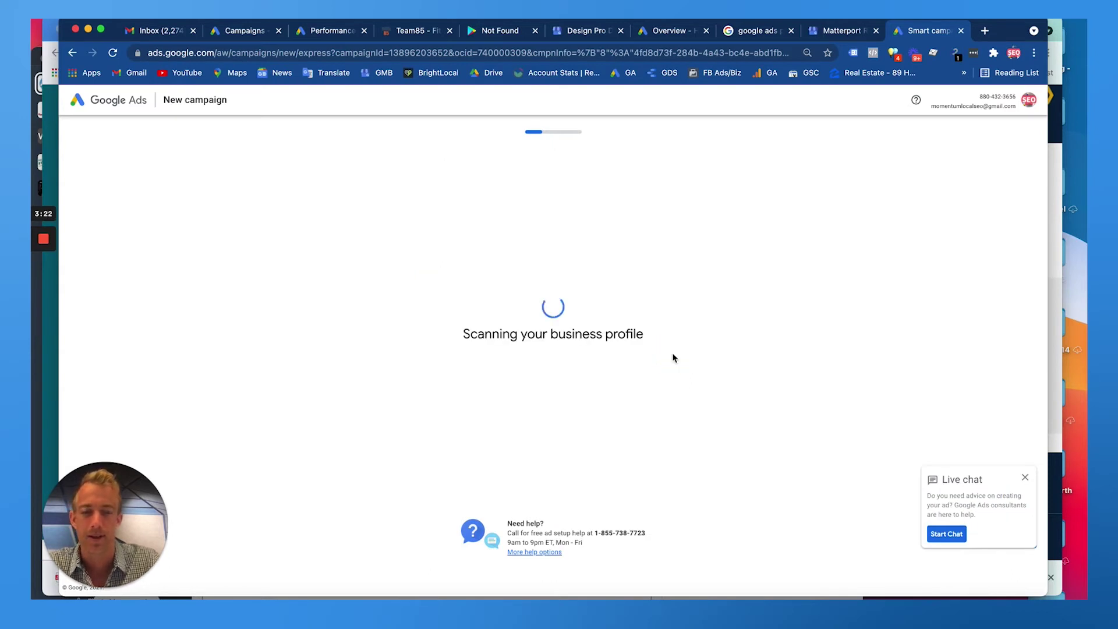
click(834, 32)
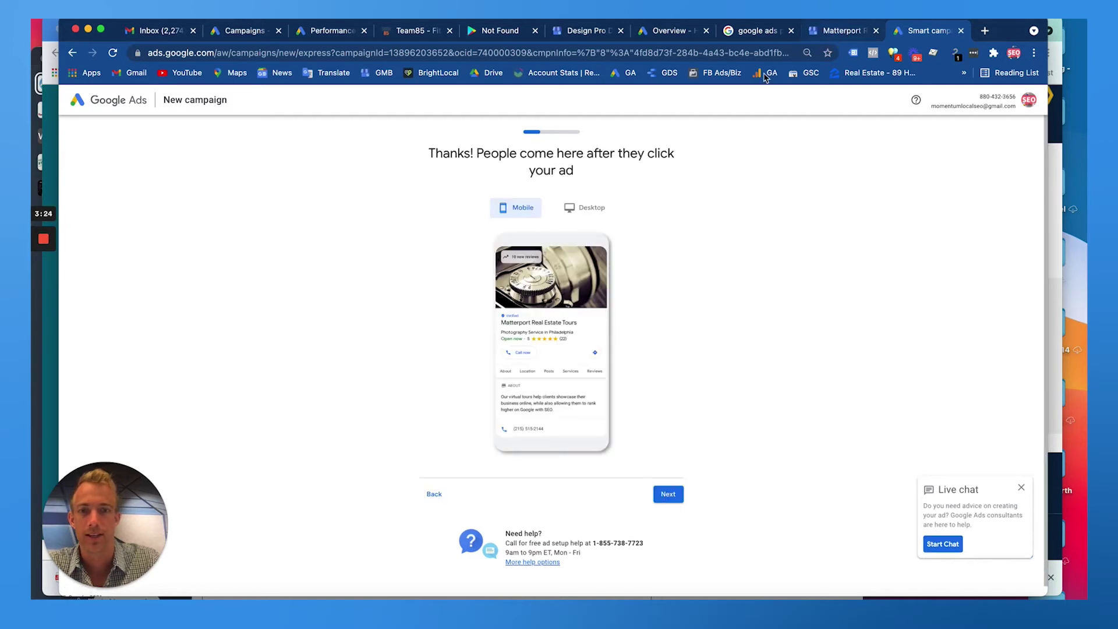
click(917, 35)
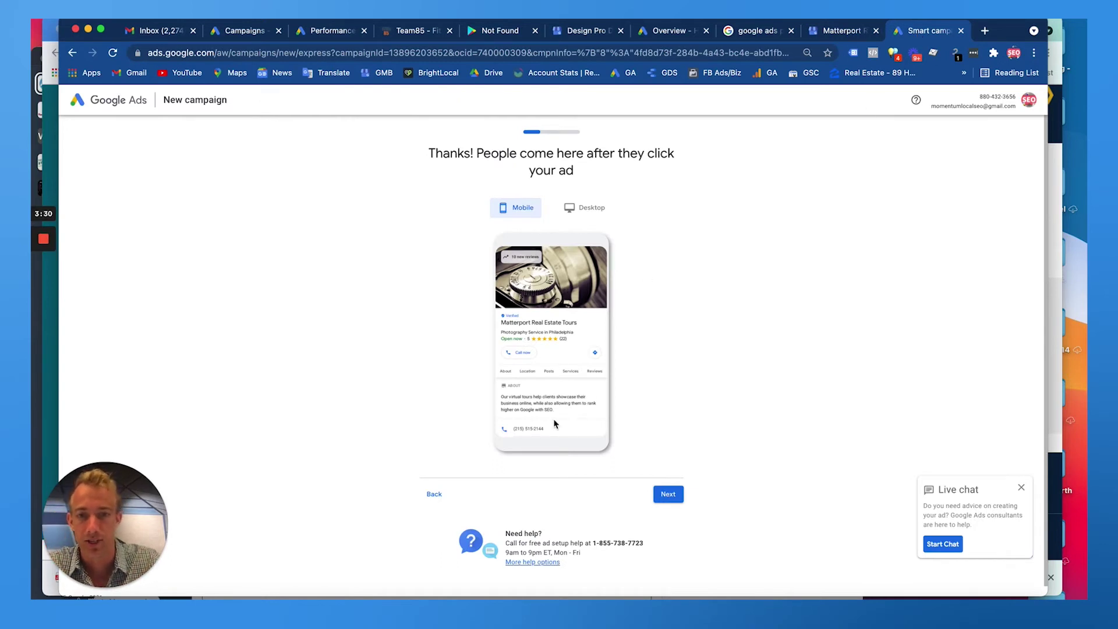
click(581, 207)
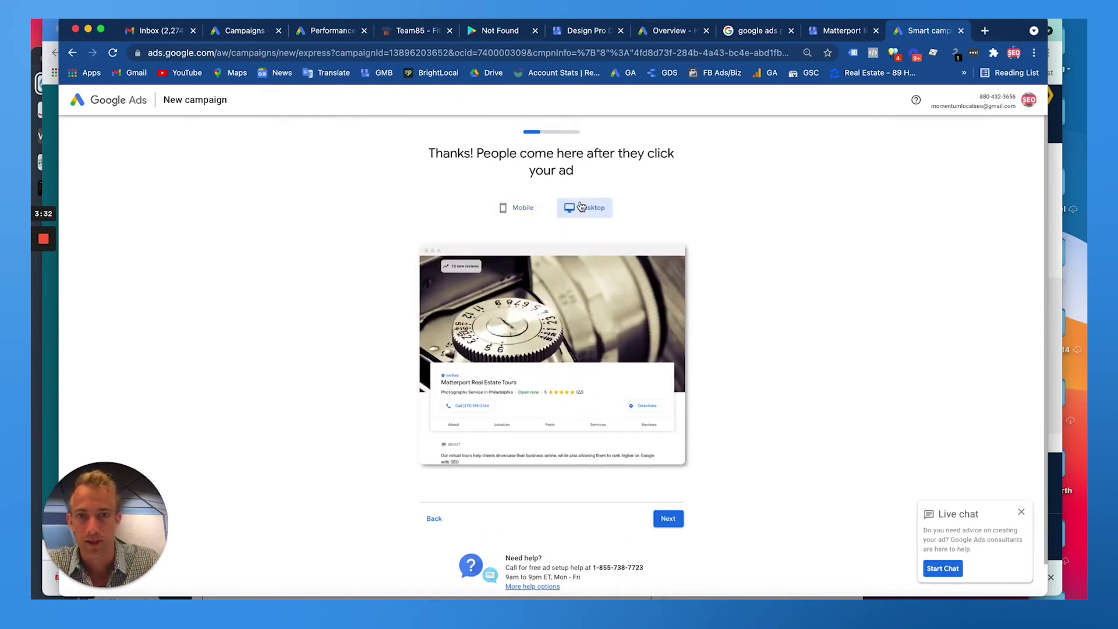
click(513, 207)
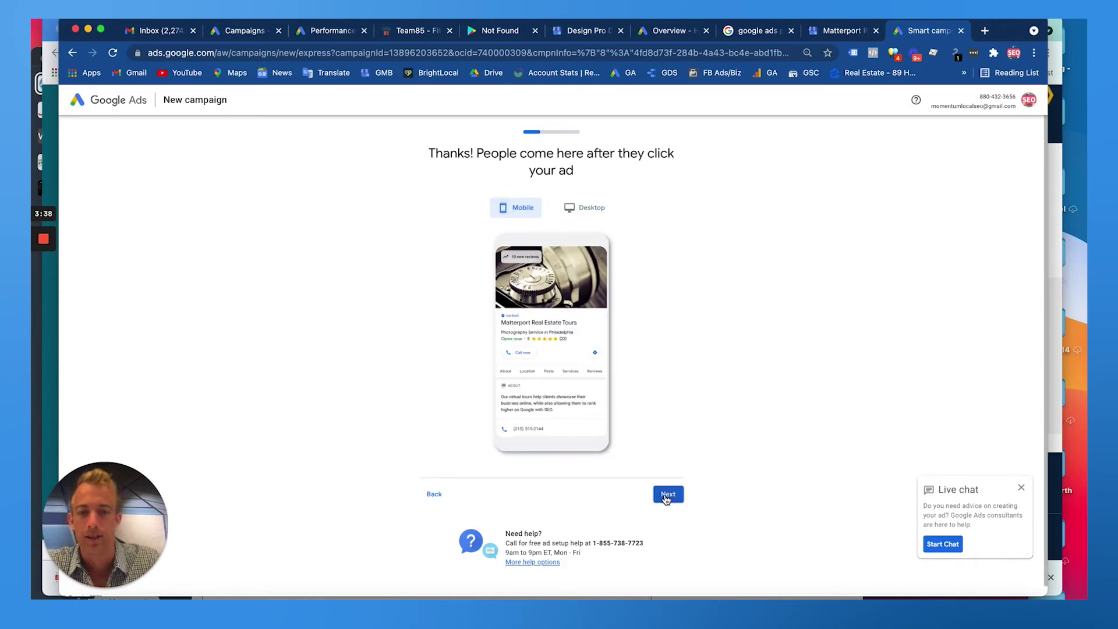
click(666, 494)
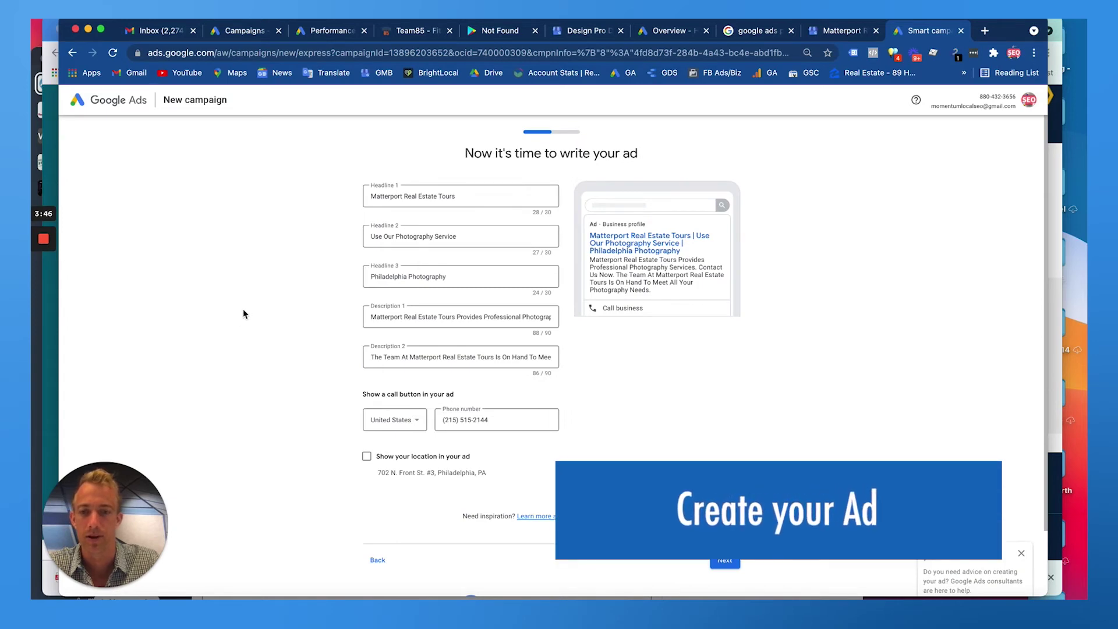
- Set Headline 3 to '#1 Philadelphia Photography' and show the location in the ad
click(46, 290)
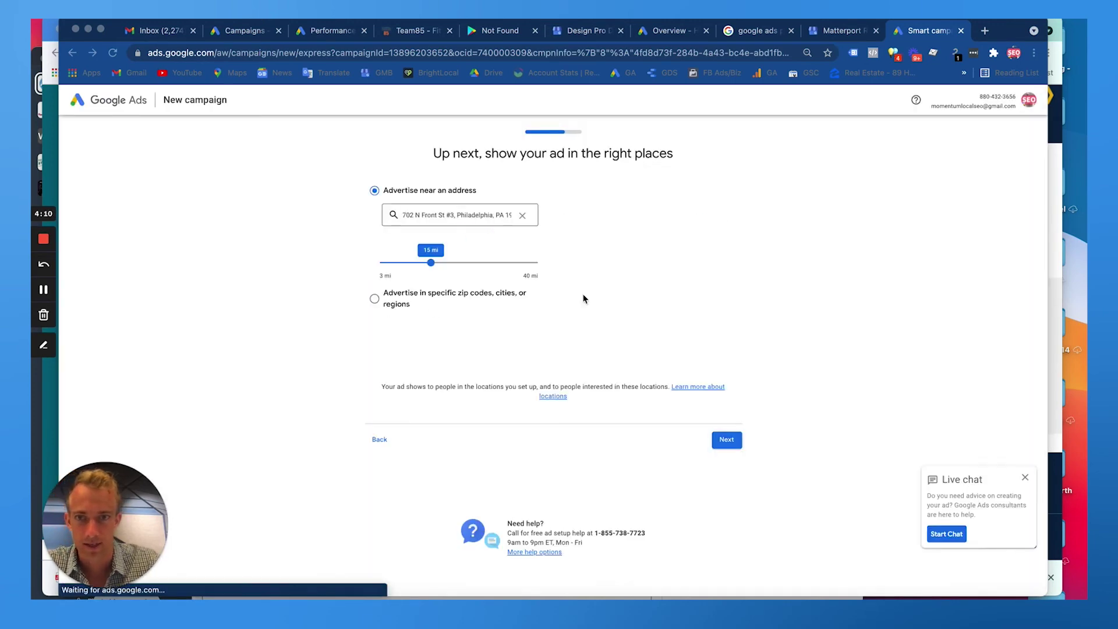
- Shrink the ad radius around the business address from 15 mi to 9 mi
click(430, 262)
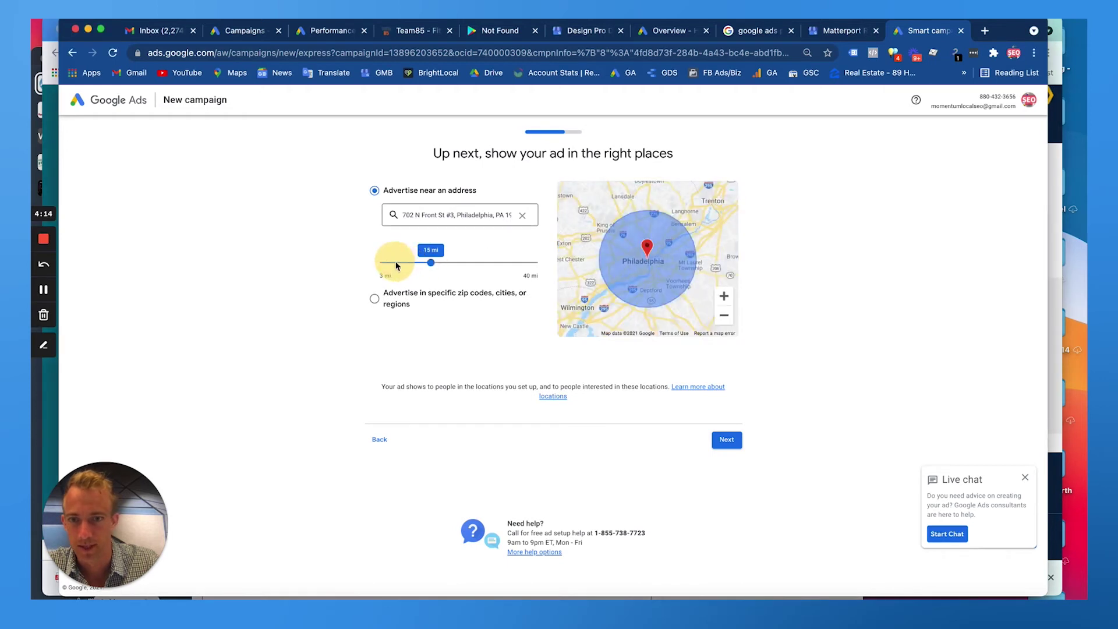
click(406, 262)
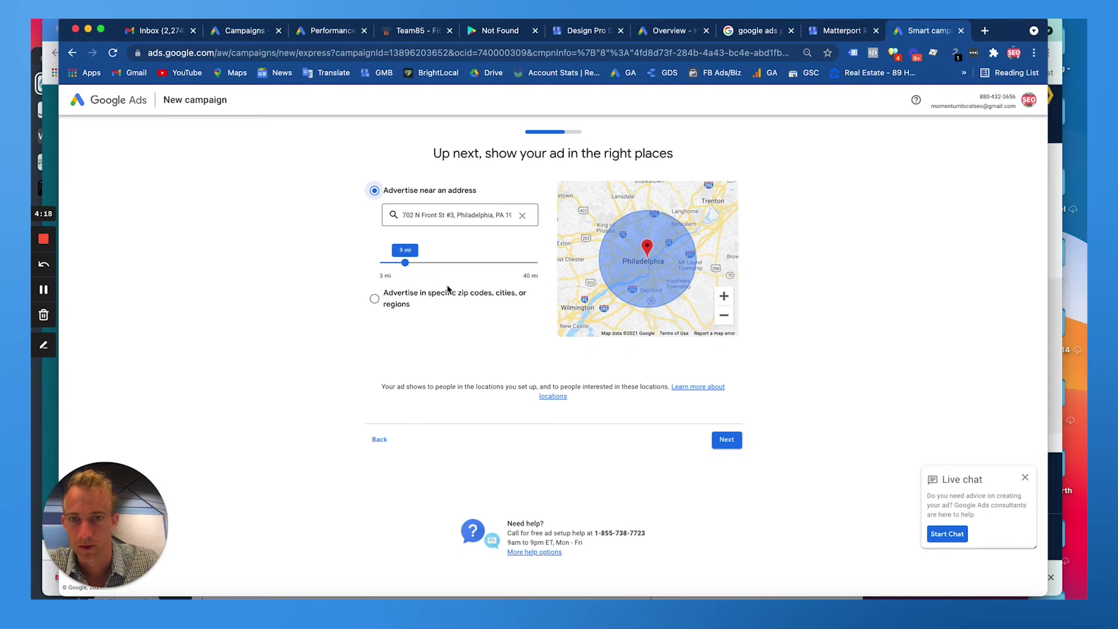
click(729, 441)
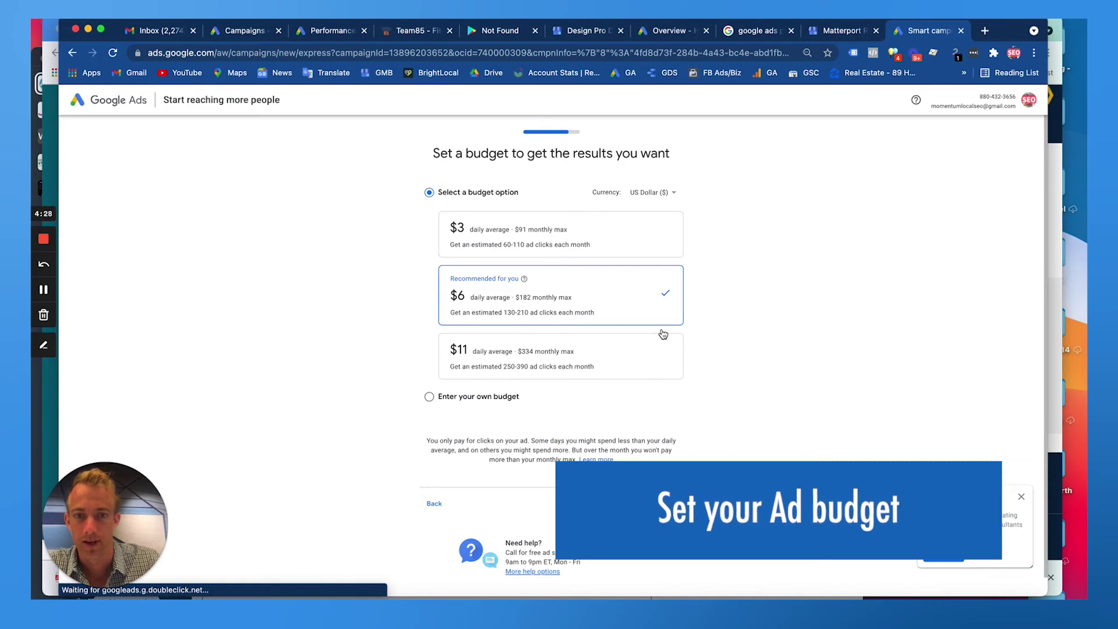
- Accept the $6 daily budget and approve the campaign summary ($182.00 monthly)
scroll(671, 462, down, 1)
click(671, 463)
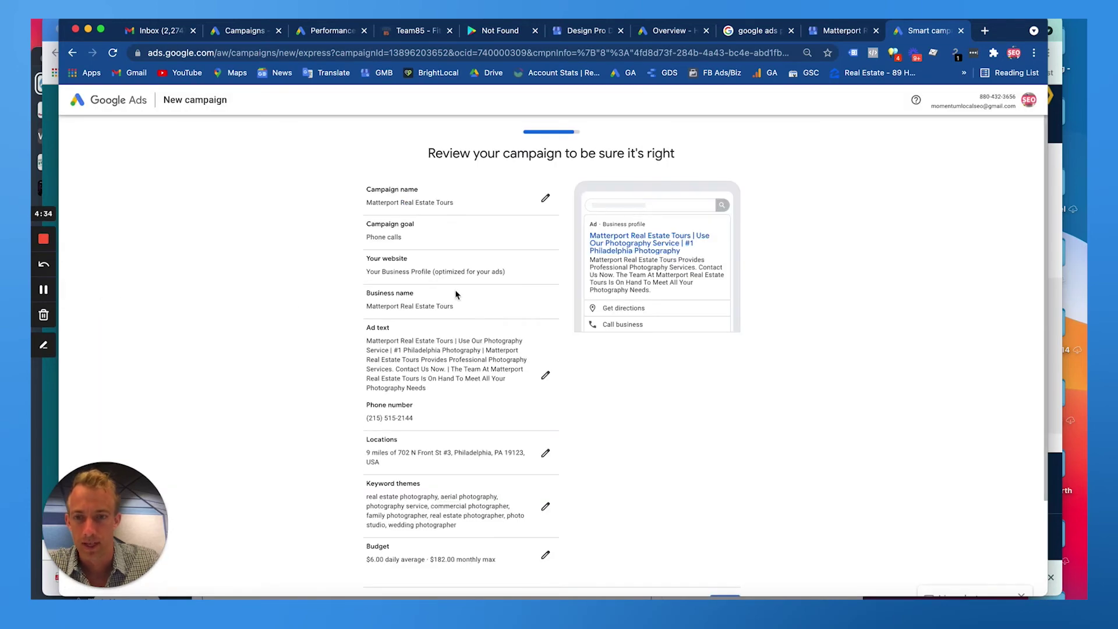
scroll(456, 294, down, 3)
scroll(456, 294, up, 2)
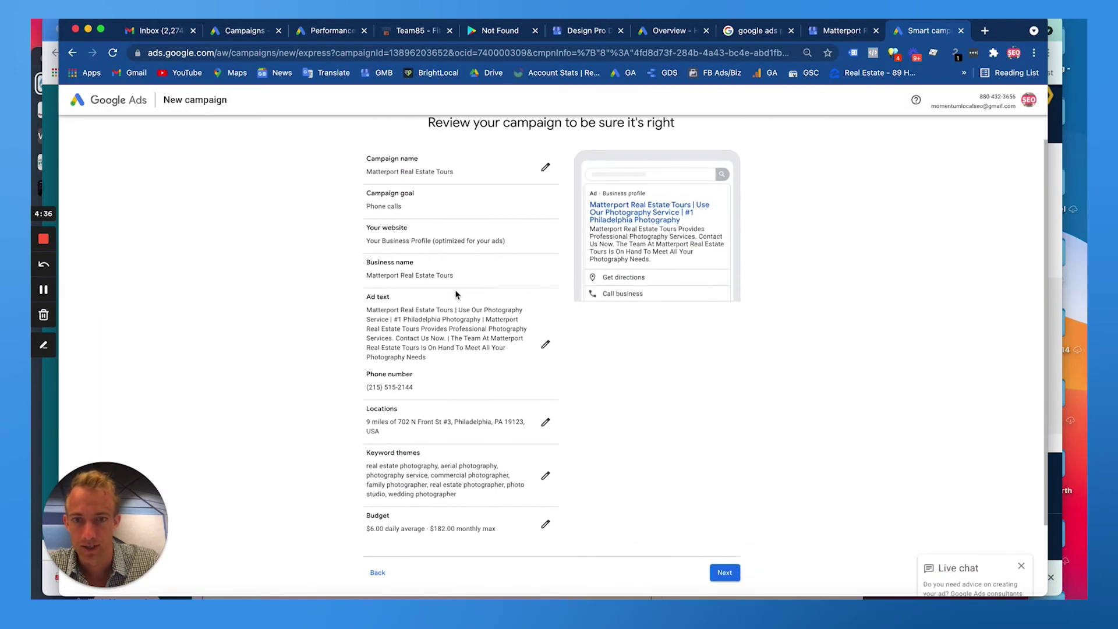
scroll(654, 395, down, 3)
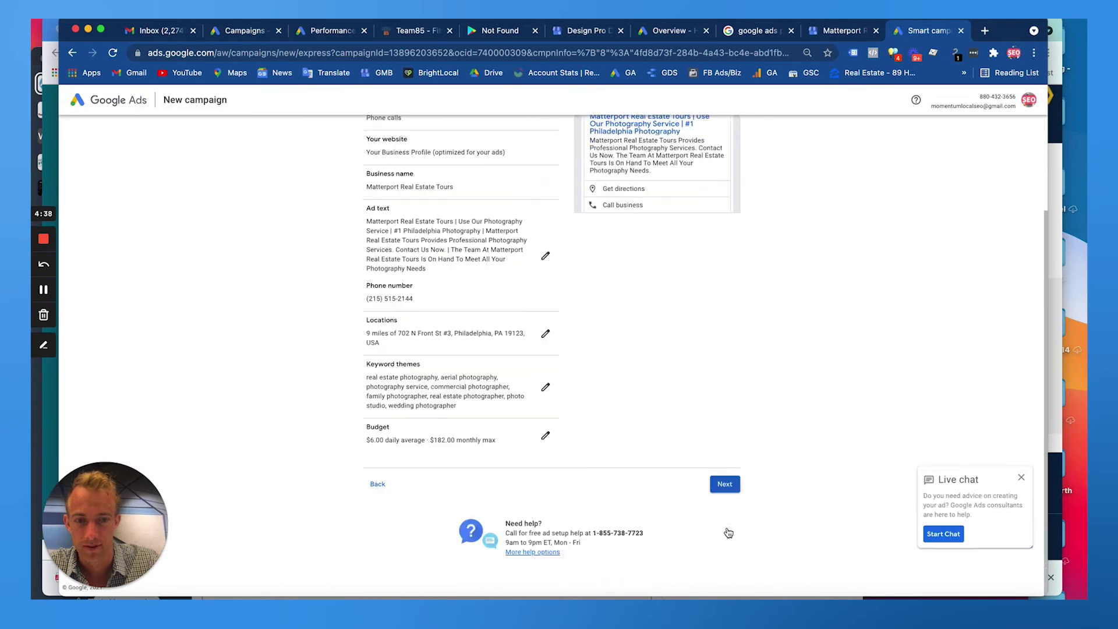
click(726, 488)
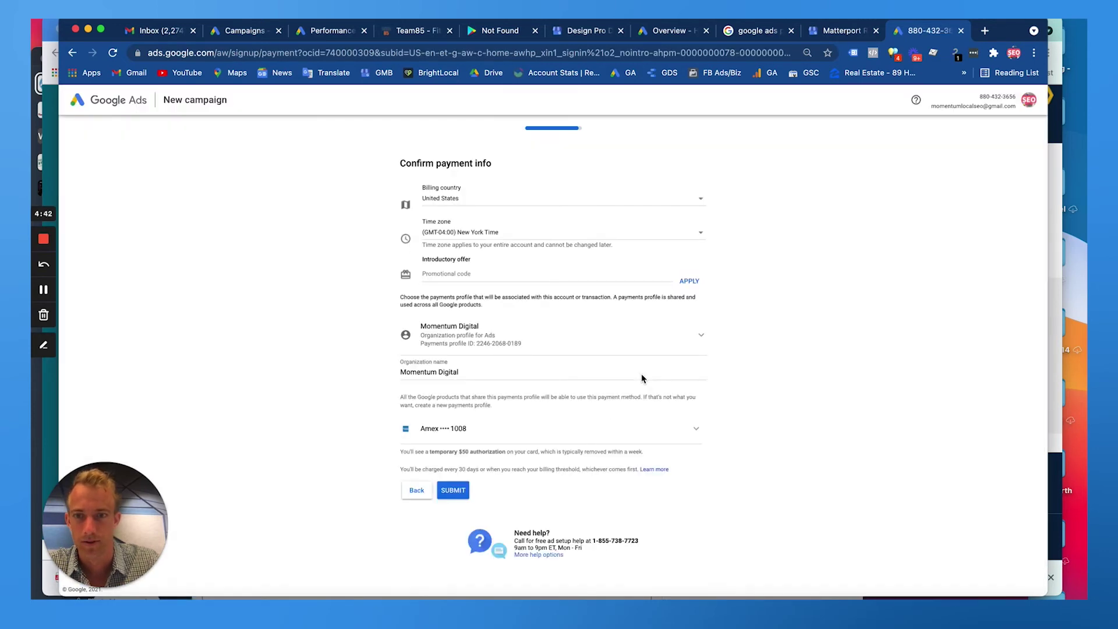
- Apply the introductory promo code, keeping Momentum Digital as the payments profile
click(443, 274)
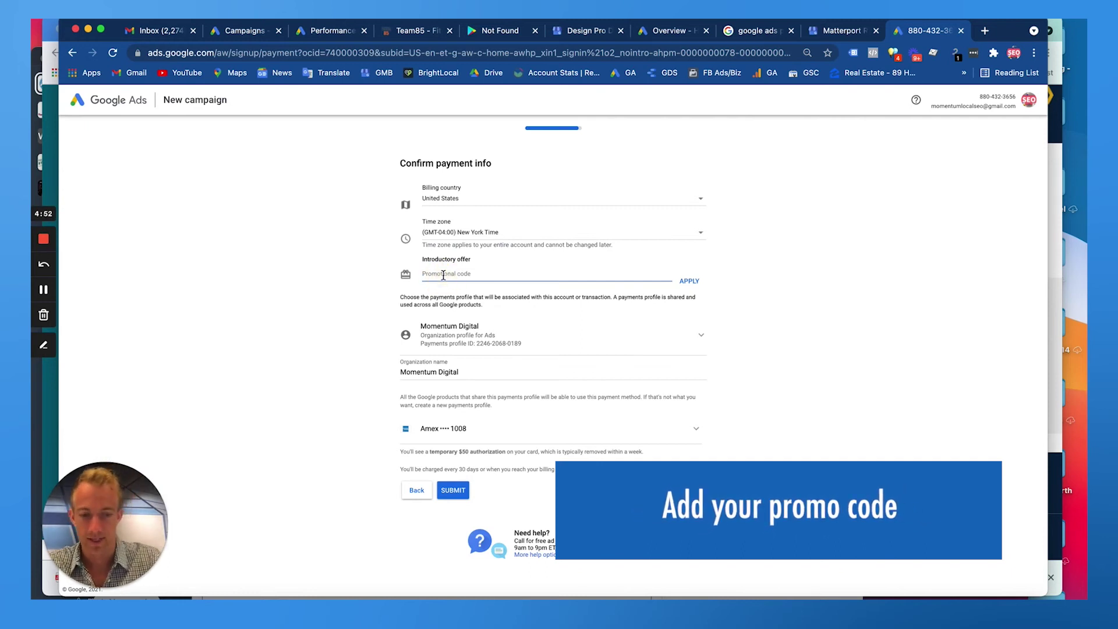
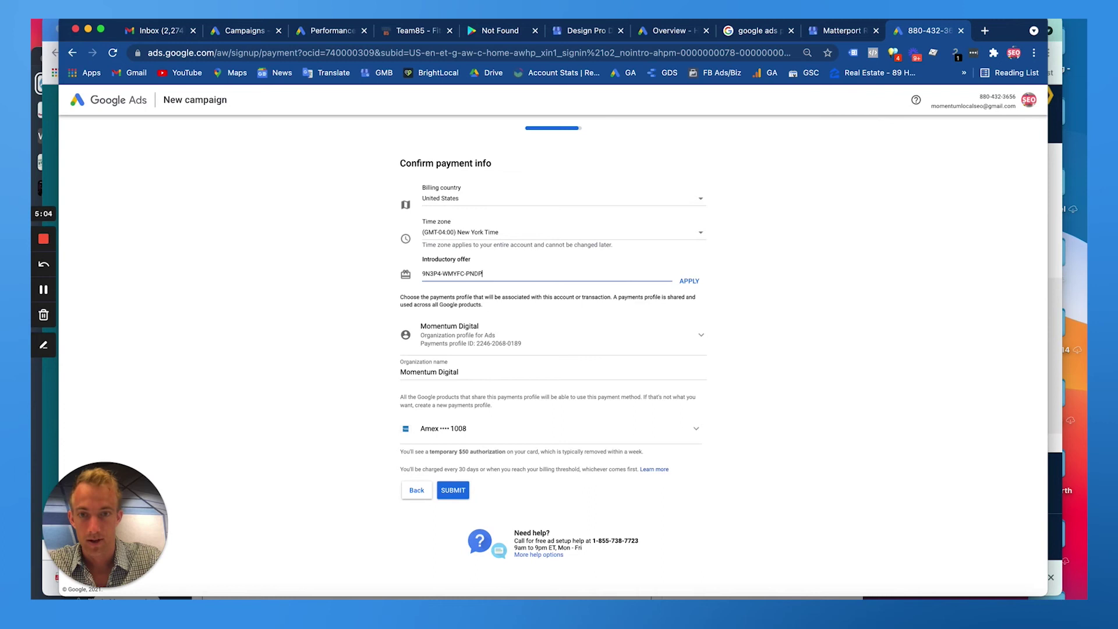
click(469, 353)
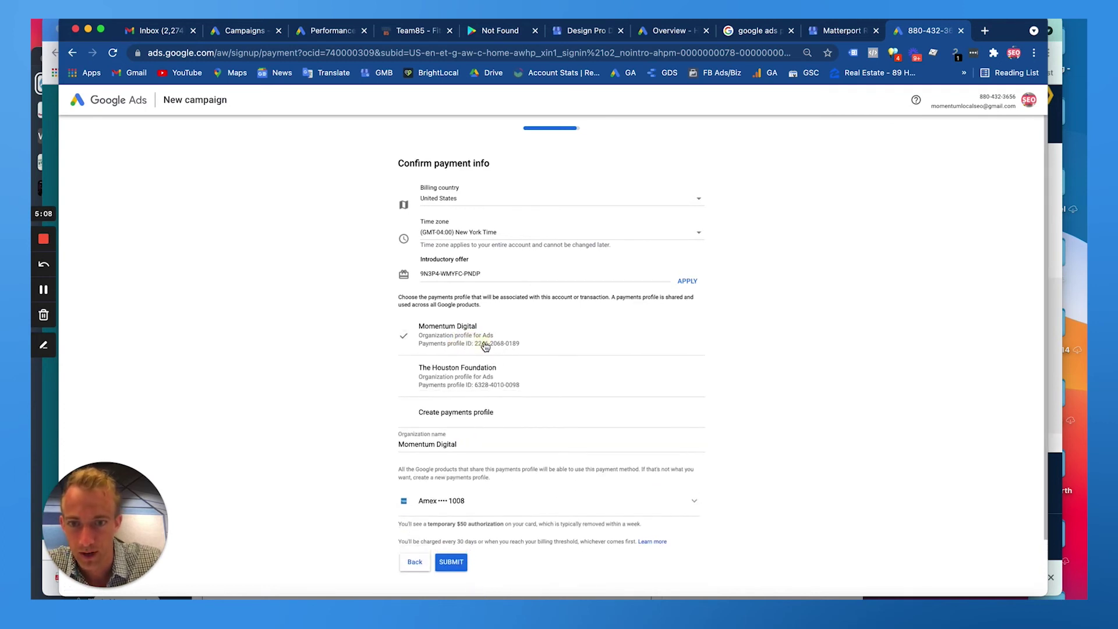
click(485, 345)
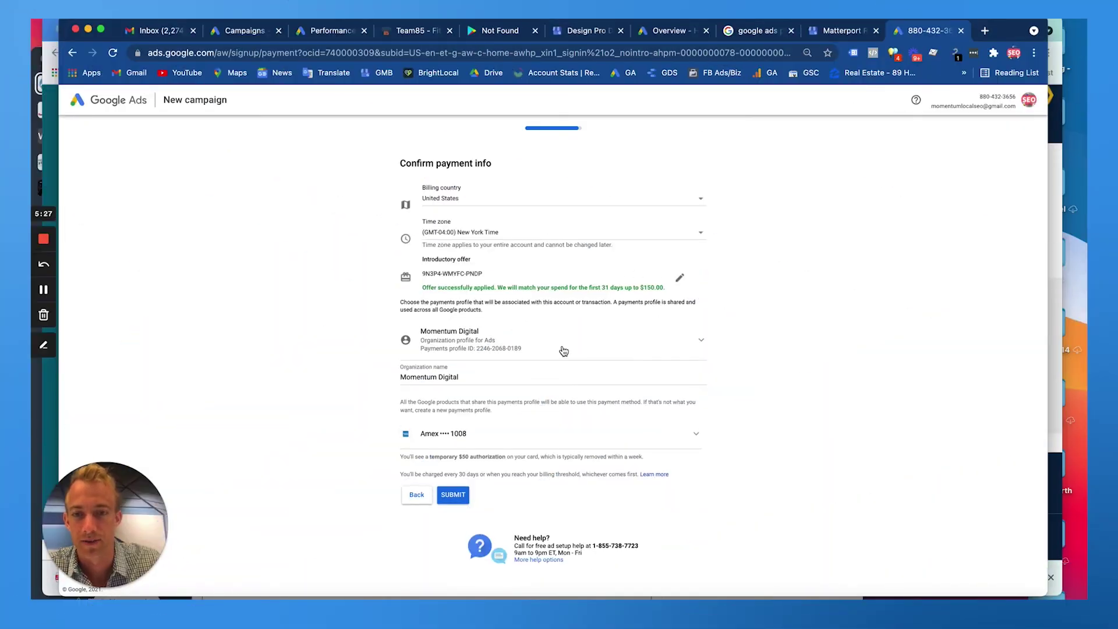
triple_click(468, 288)
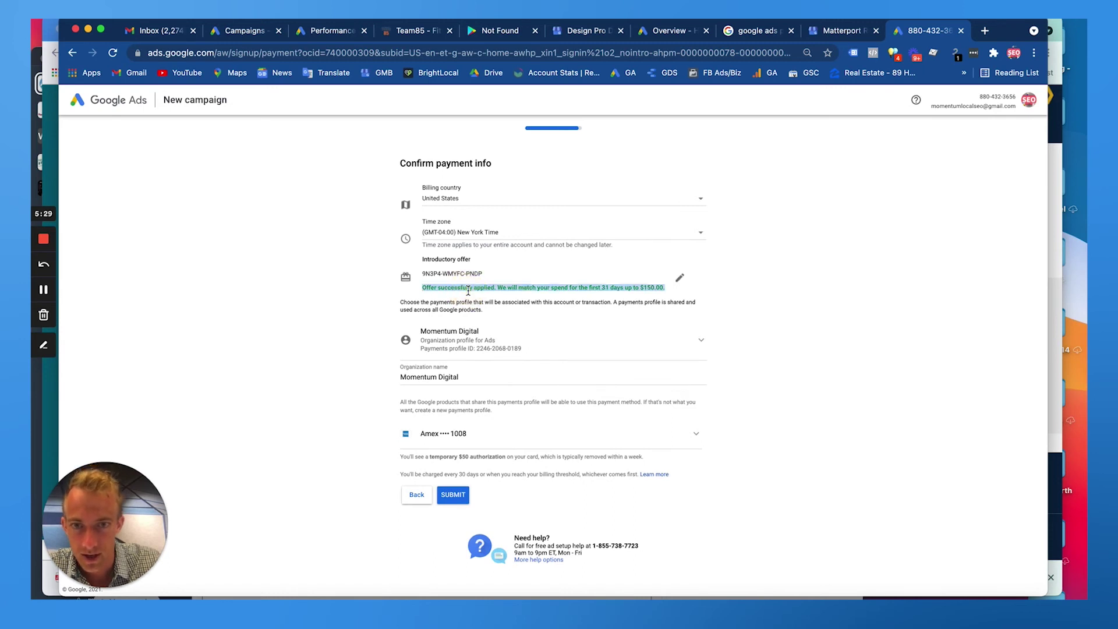
click(535, 291)
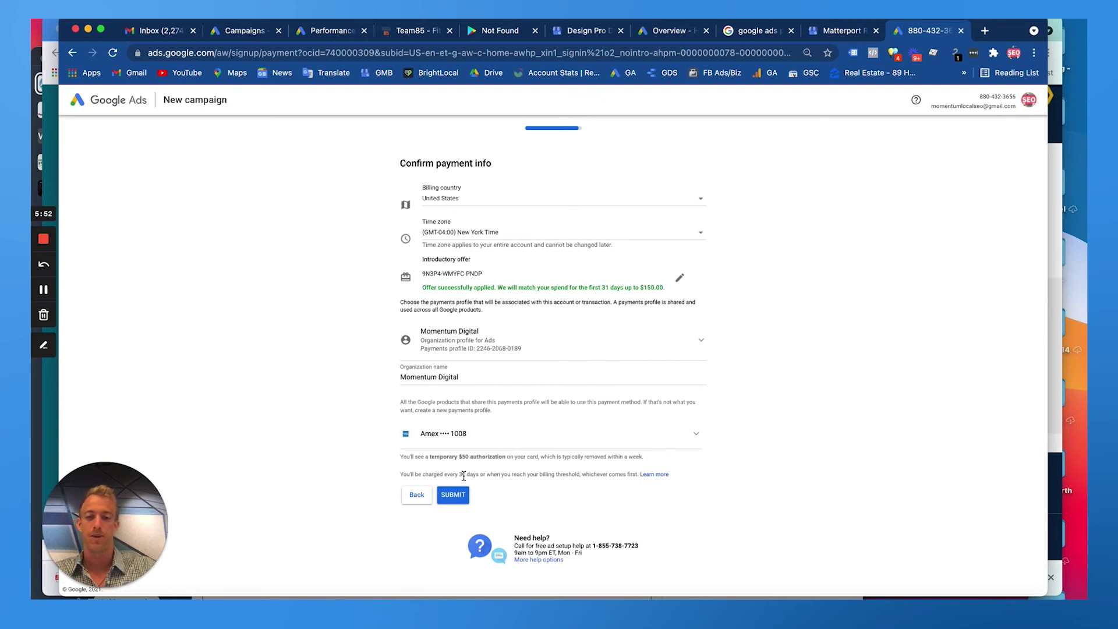
- Submit the payment details and accept the Smart campaign terms
click(459, 501)
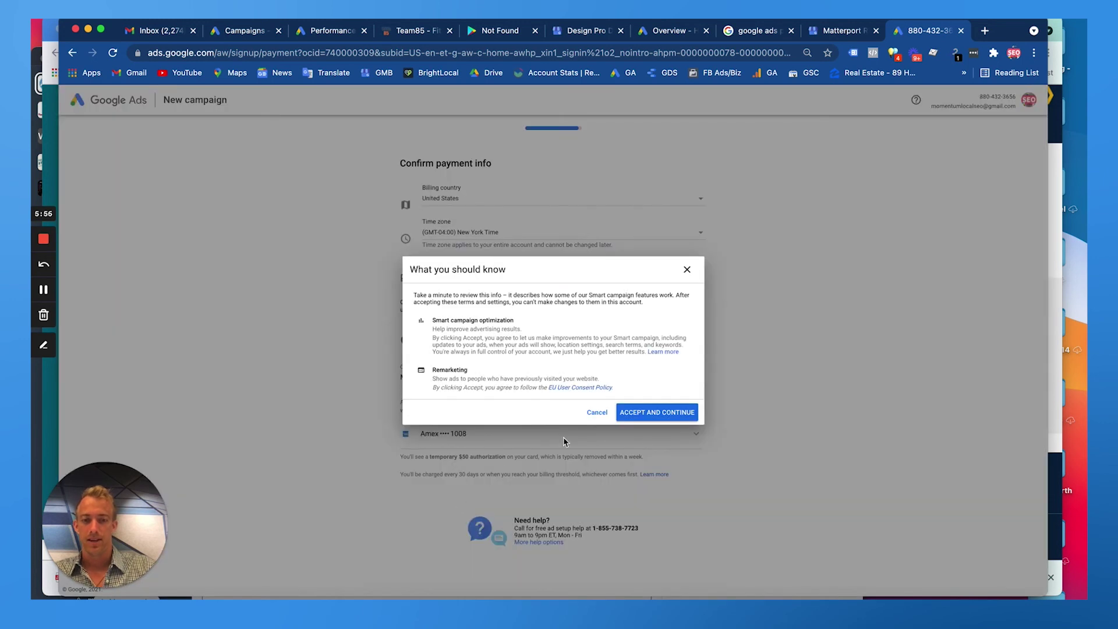
click(645, 414)
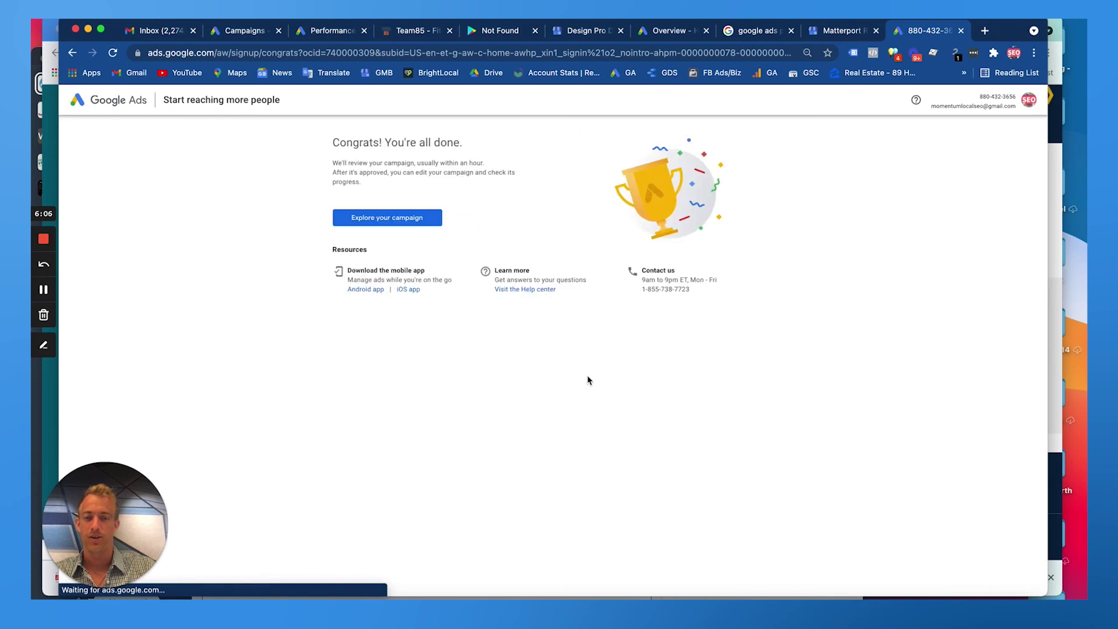
- Open the Matterport Real Estate Tours dashboard and review its Pending status, $0.00 spent and zero activity
click(405, 219)
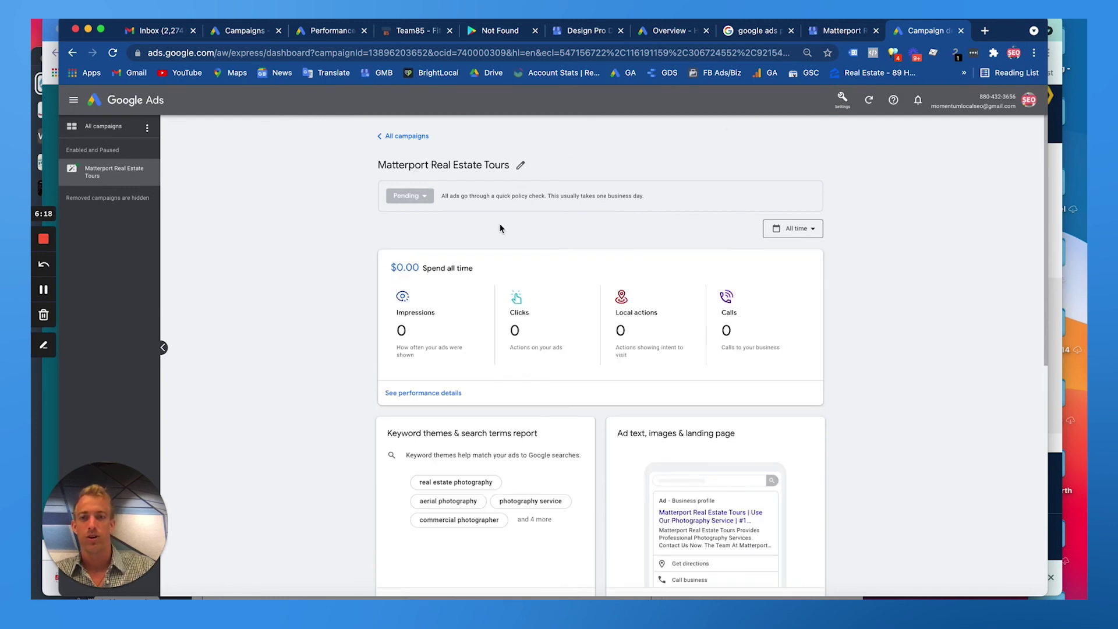
scroll(500, 228, down, 2)
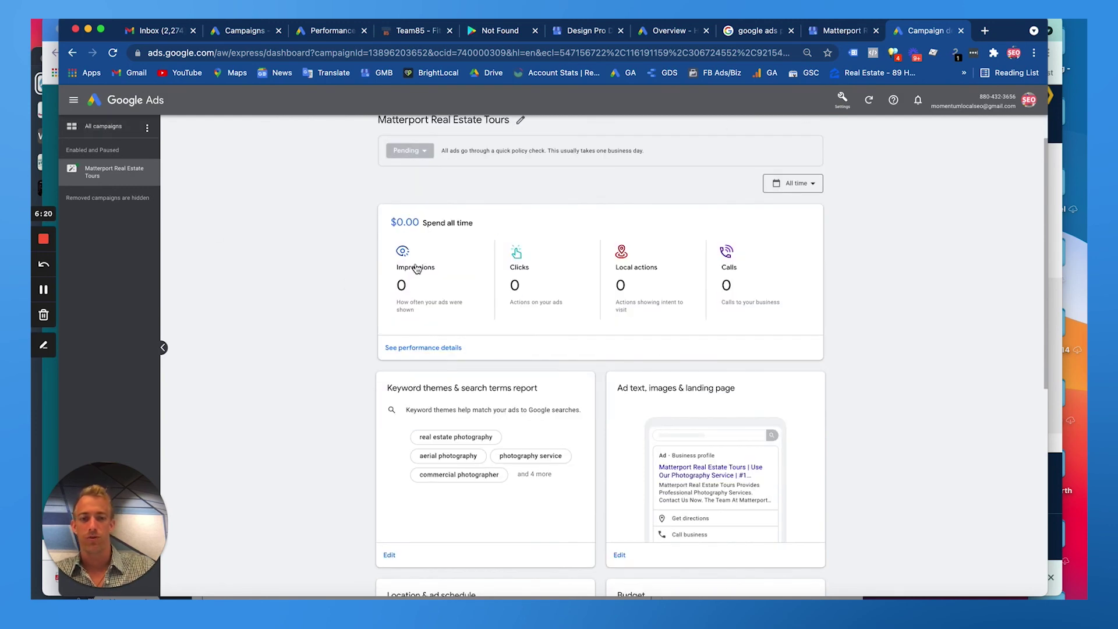
scroll(417, 267, down, 6)
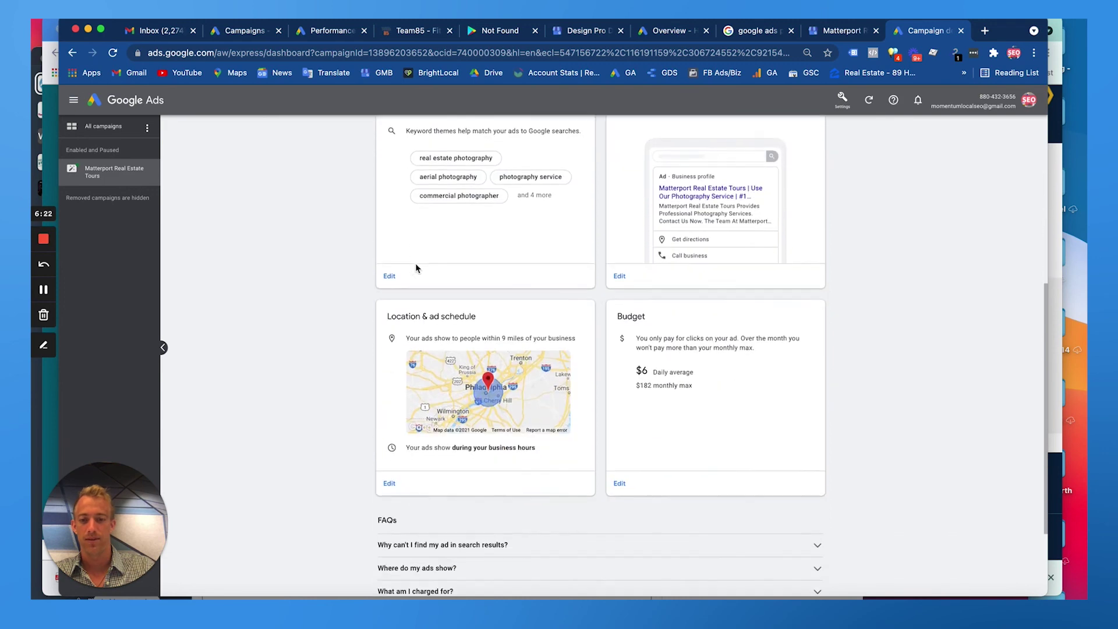
scroll(416, 267, up, 6)
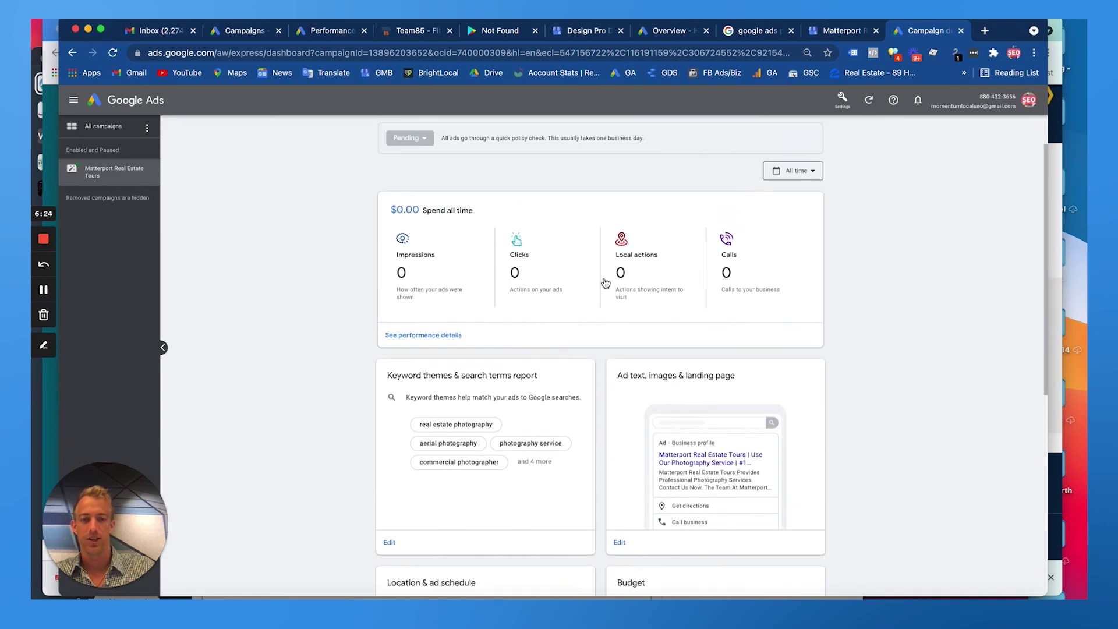
scroll(639, 289, down, 2)
scroll(639, 290, up, 3)
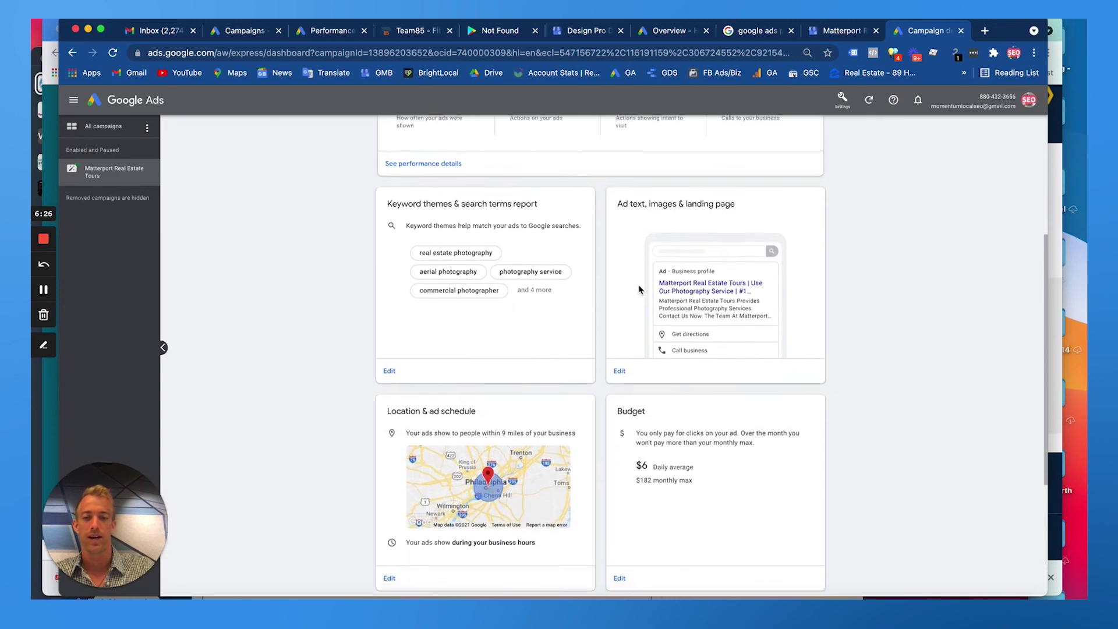